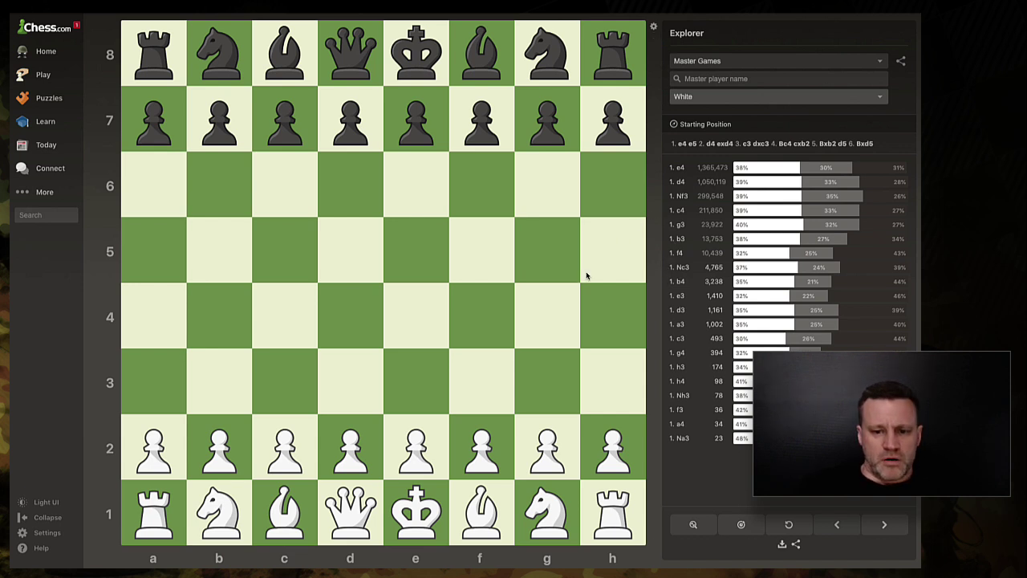
- Play 1.e4 e5 2.d4 exd4 on the Explorer board
left_click_drag(415, 439, 413, 319)
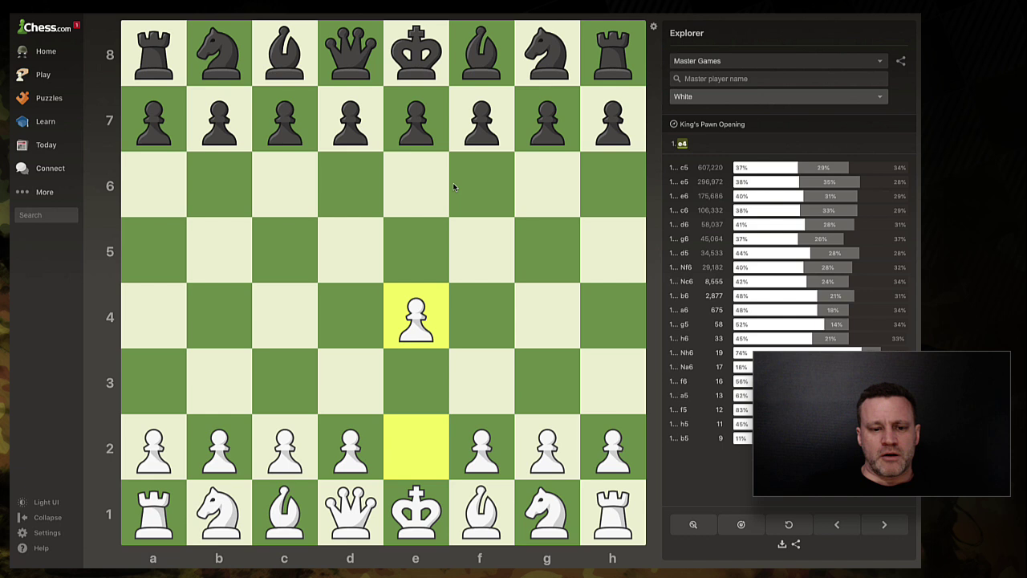
left_click_drag(416, 120, 414, 261)
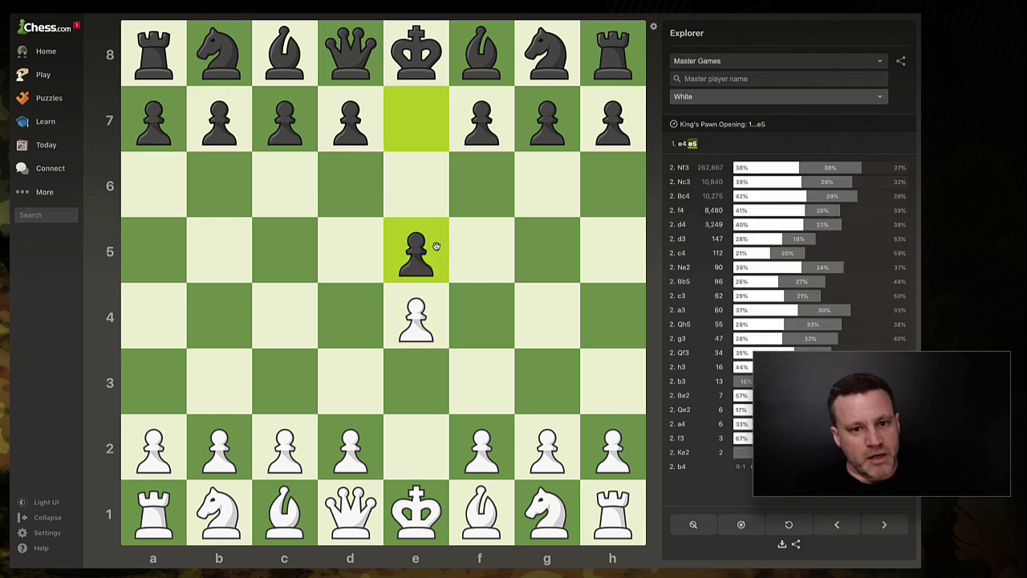
left_click(350, 429)
left_click_drag(350, 430, 345, 309)
left_click_drag(406, 265, 350, 316)
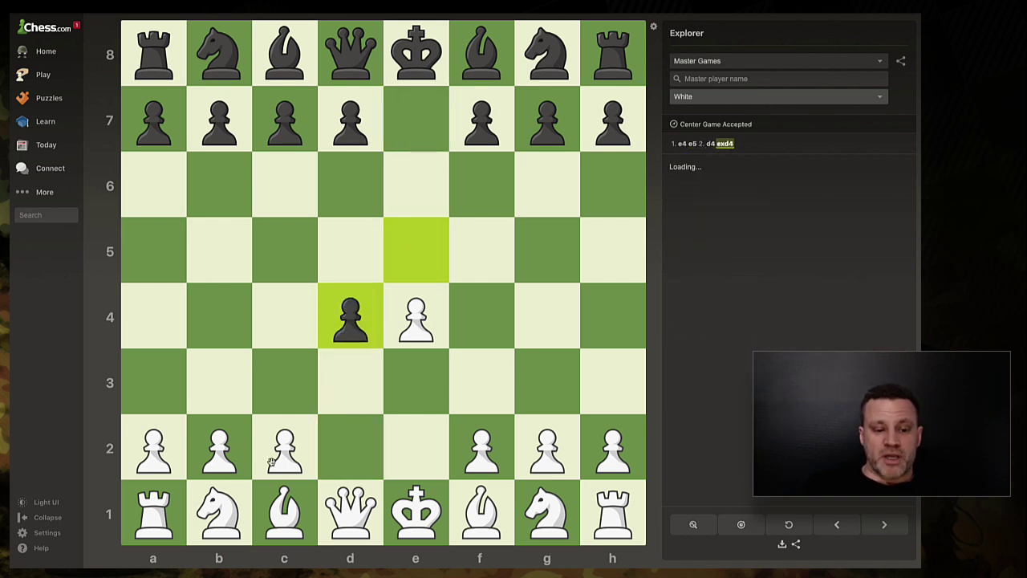
- Continue with 3.c3 dxc3 4.Bc4 cxb2 5.Bxb2, then pick 5...d5 from the Explorer list
left_click_drag(276, 462, 284, 382)
left_click_drag(350, 315, 284, 381)
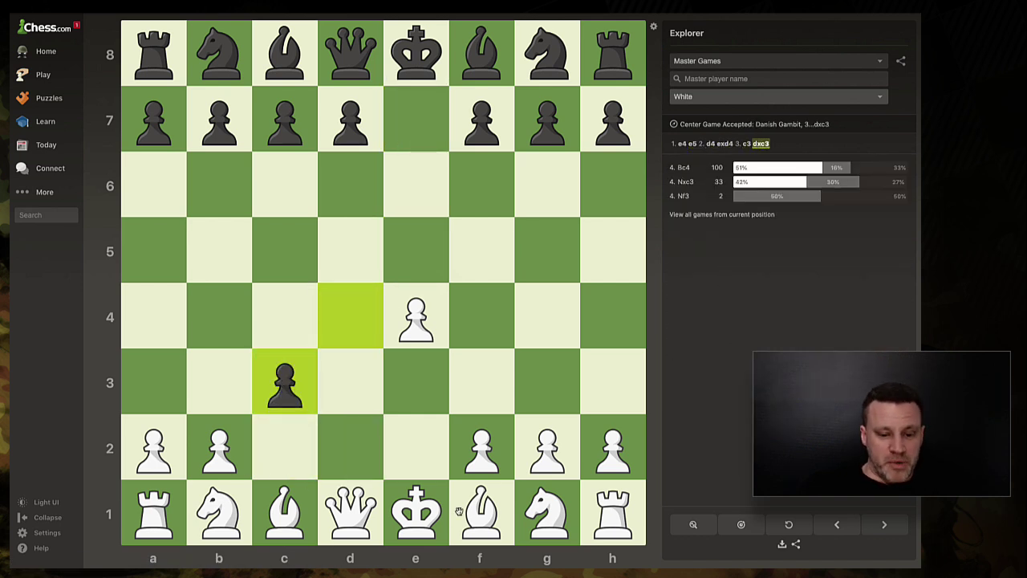
left_click_drag(461, 513, 284, 314)
left_click_drag(277, 406, 221, 446)
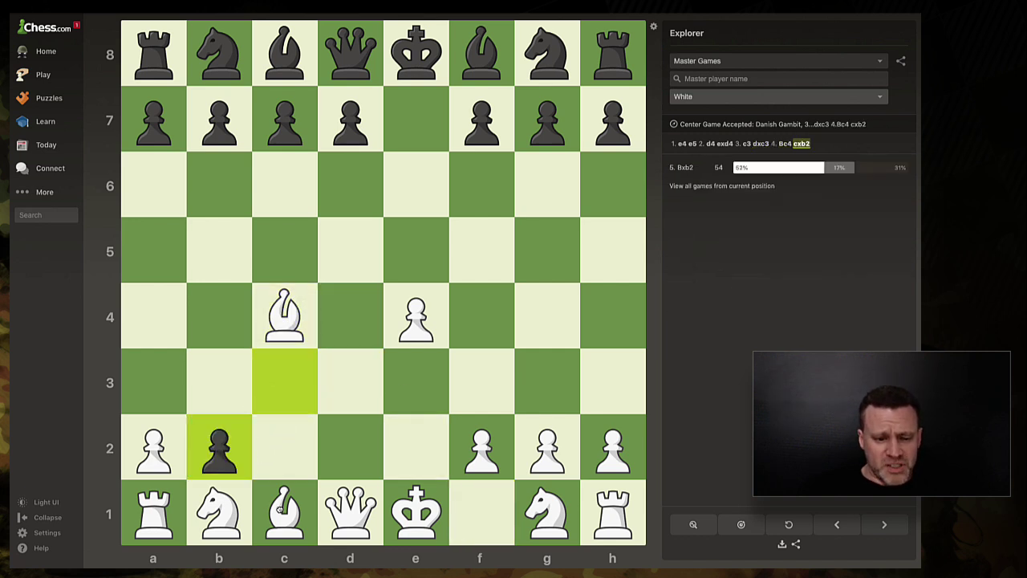
left_click_drag(284, 514, 219, 446)
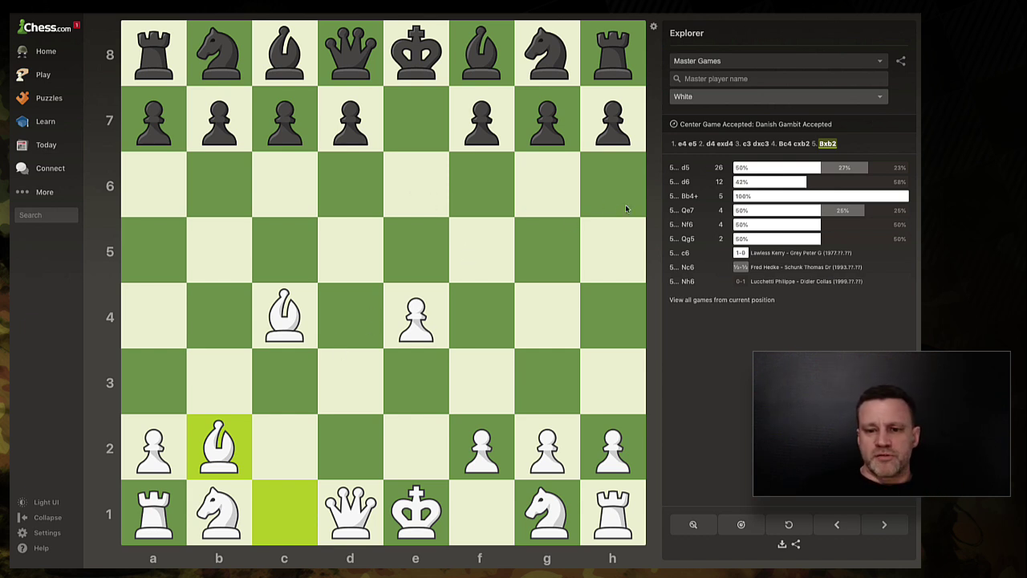
left_click(684, 169)
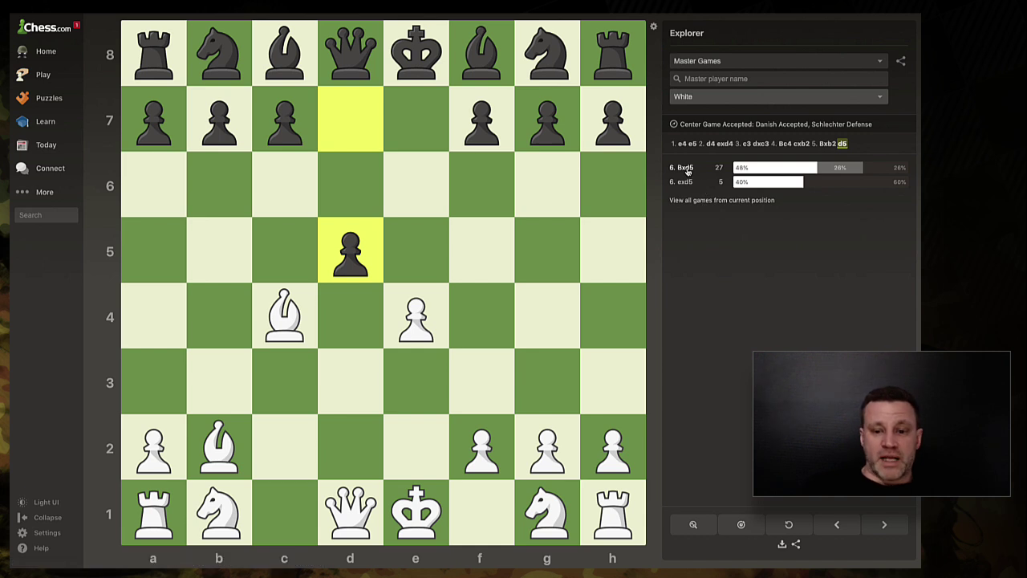
- Play 6.Bxd5 and draw arrows and red marks showing the knight's route and the f7 target
left_click(686, 169)
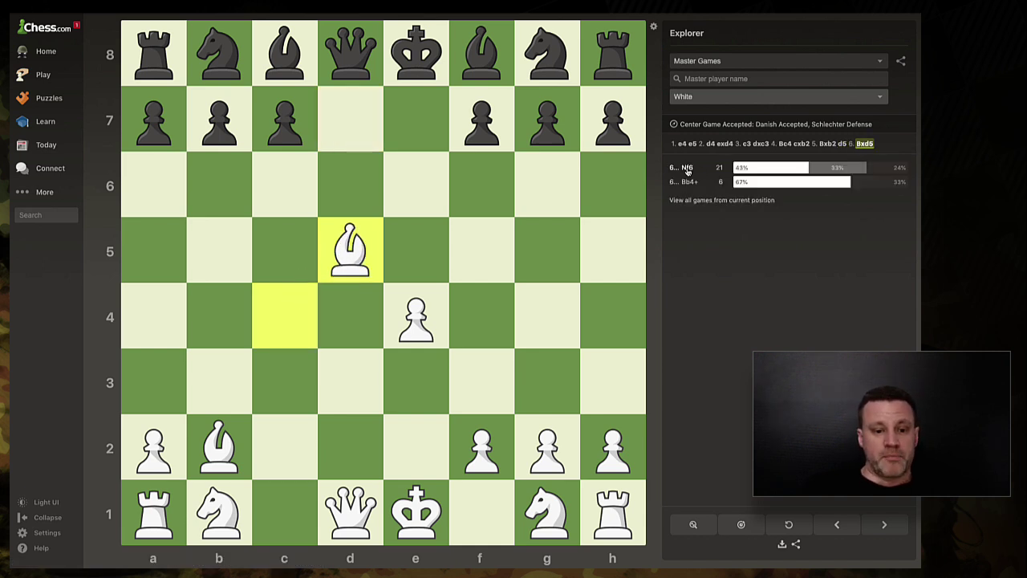
mouse_move(550, 74)
left_mouse_down()
mouse_move(484, 152)
mouse_move(538, 83)
mouse_move(546, 52)
mouse_move(459, 215)
left_mouse_up()
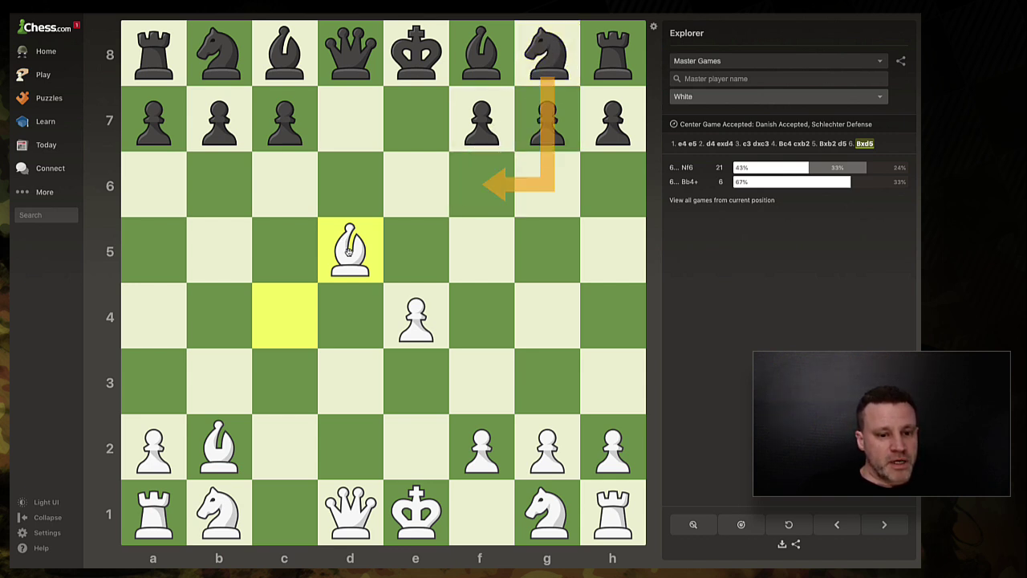
left_click_drag(348, 252, 446, 127)
right_click(446, 127)
left_click(454, 157)
left_click_drag(345, 245, 474, 109)
right_click(474, 106)
left_click_drag(350, 257, 351, 377)
left_click(450, 193)
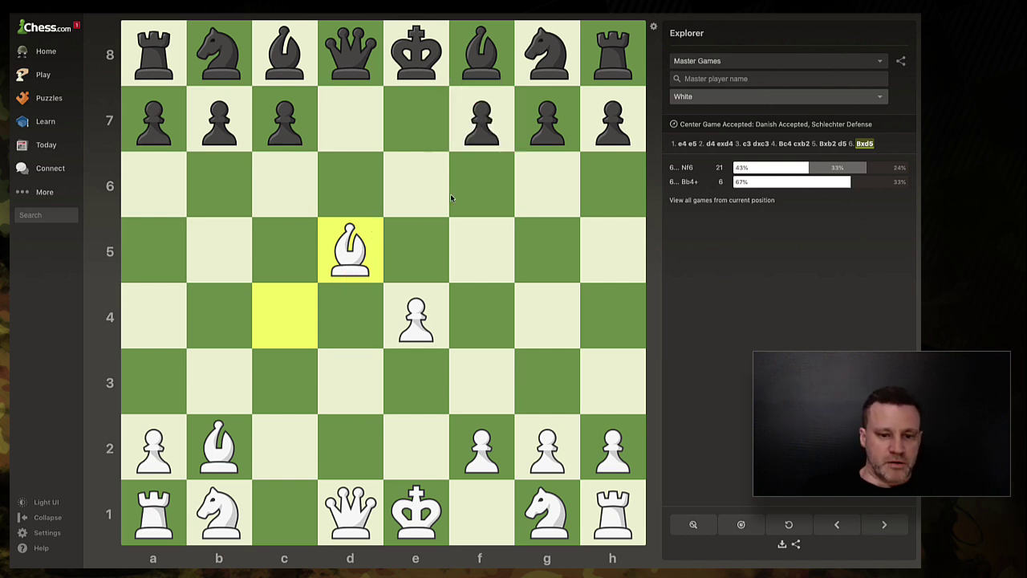
left_click_drag(546, 55, 409, 201)
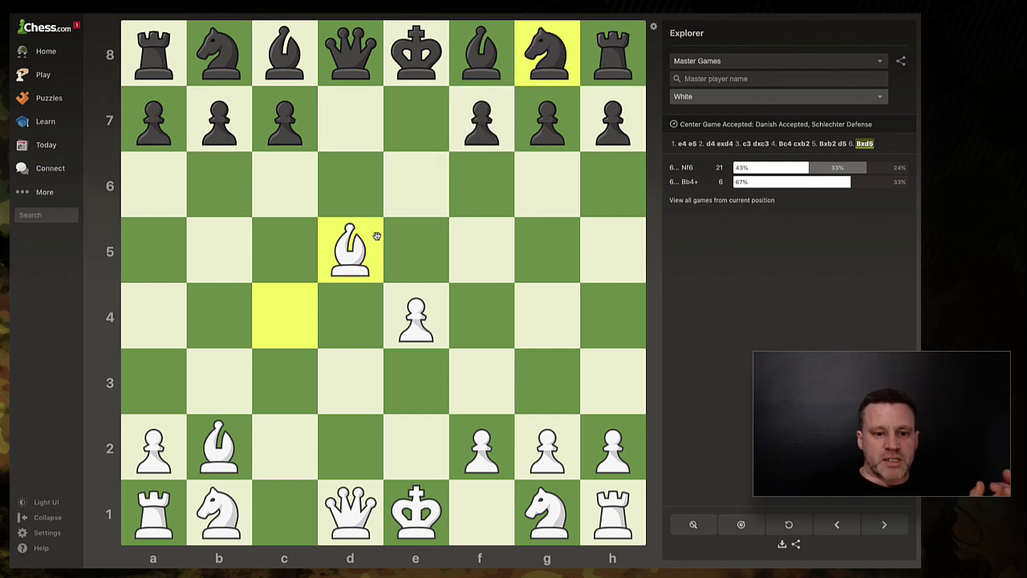
- Pick 6...Nf6, 7.Bxf7+, 7...Kxf7 and 8.Qxd8 from the Explorer list
left_click(690, 169)
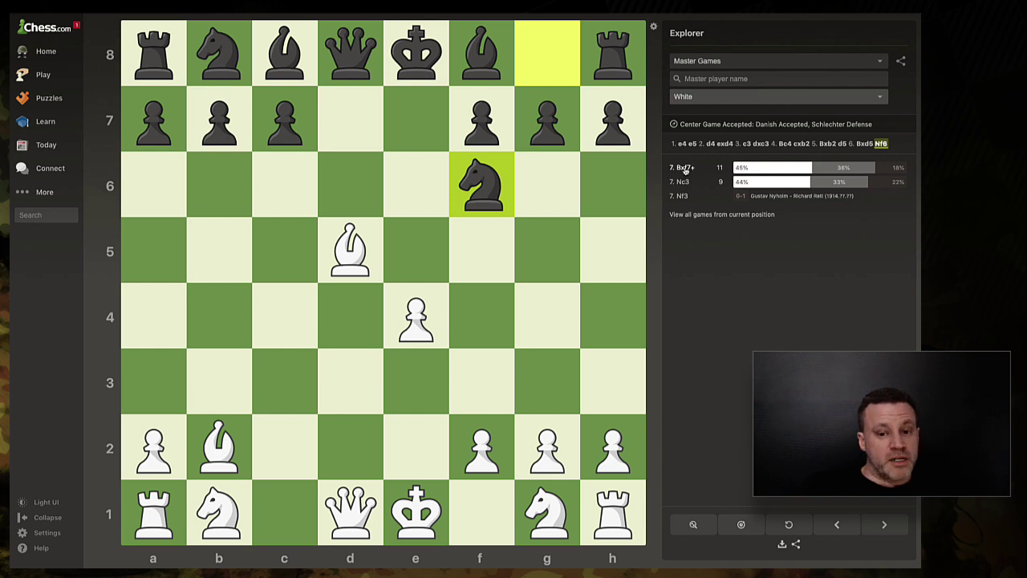
left_click(684, 168)
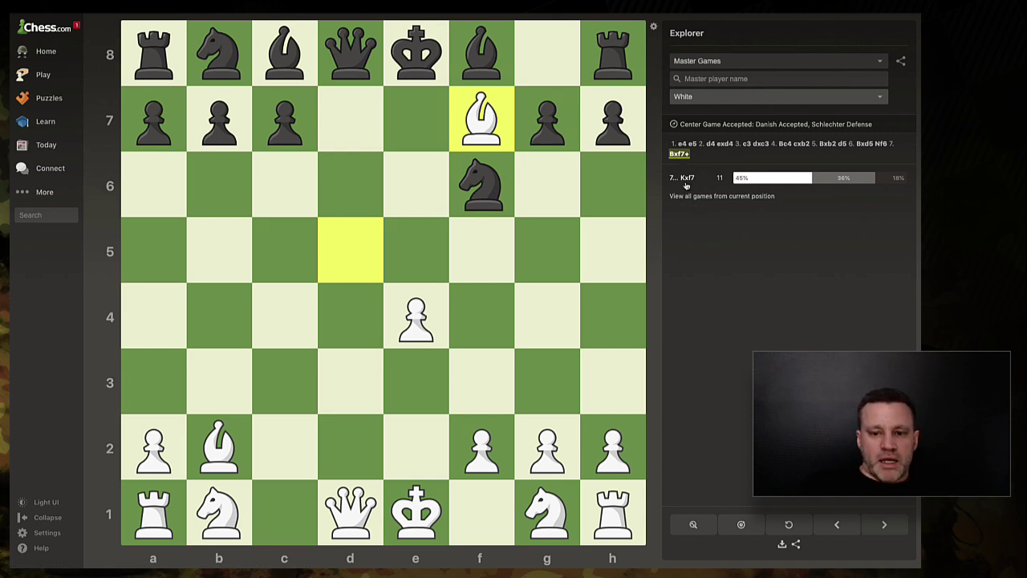
left_click(687, 179)
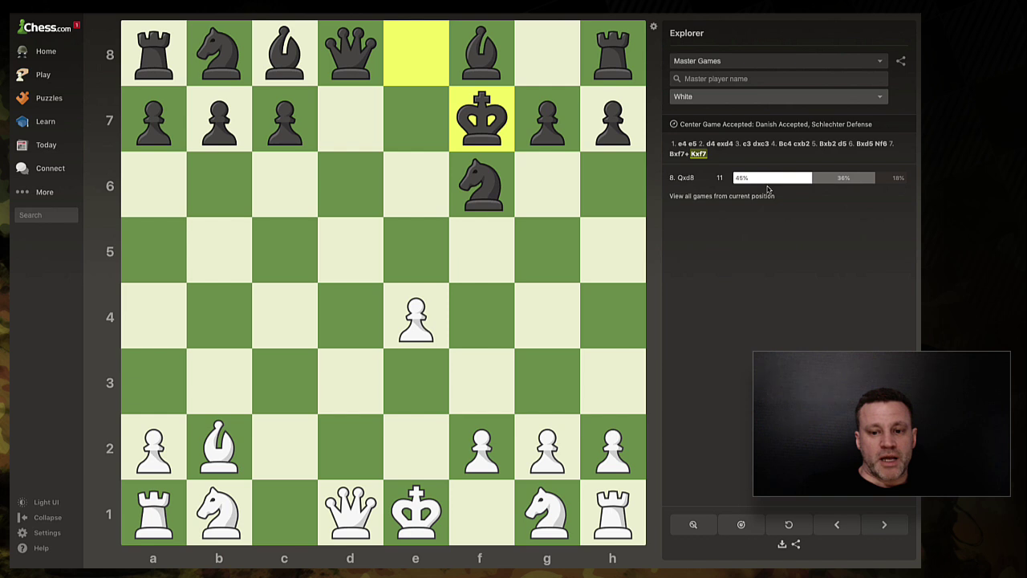
left_click(684, 178)
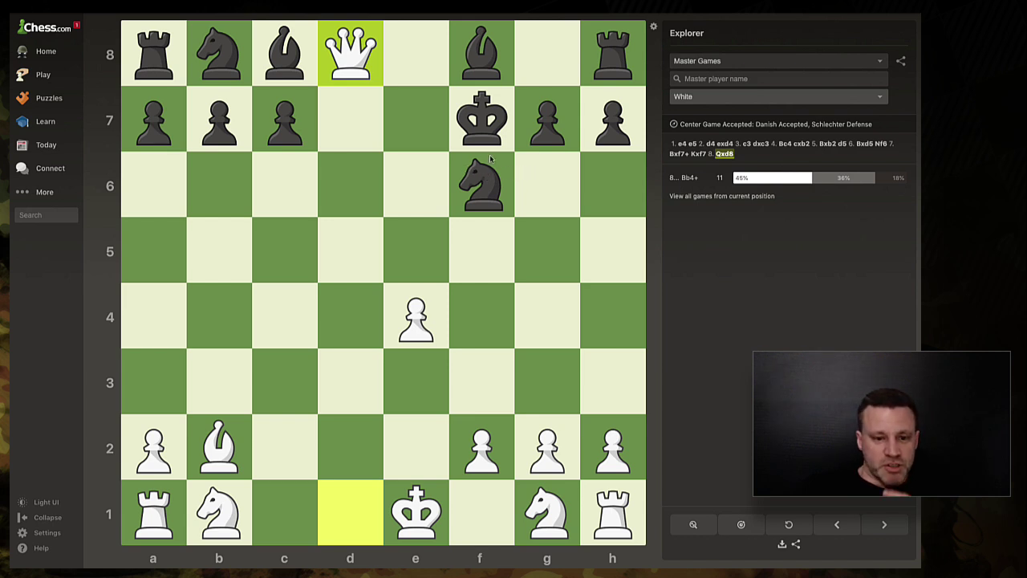
- Drag pieces to play 8...Bb4+ 9.Qd2 Bxd2+ 10.Nxd2 Re8
left_click_drag(491, 72, 219, 315)
left_click_drag(353, 55, 350, 453)
left_click_drag(219, 316, 320, 477)
left_click_drag(219, 513, 350, 448)
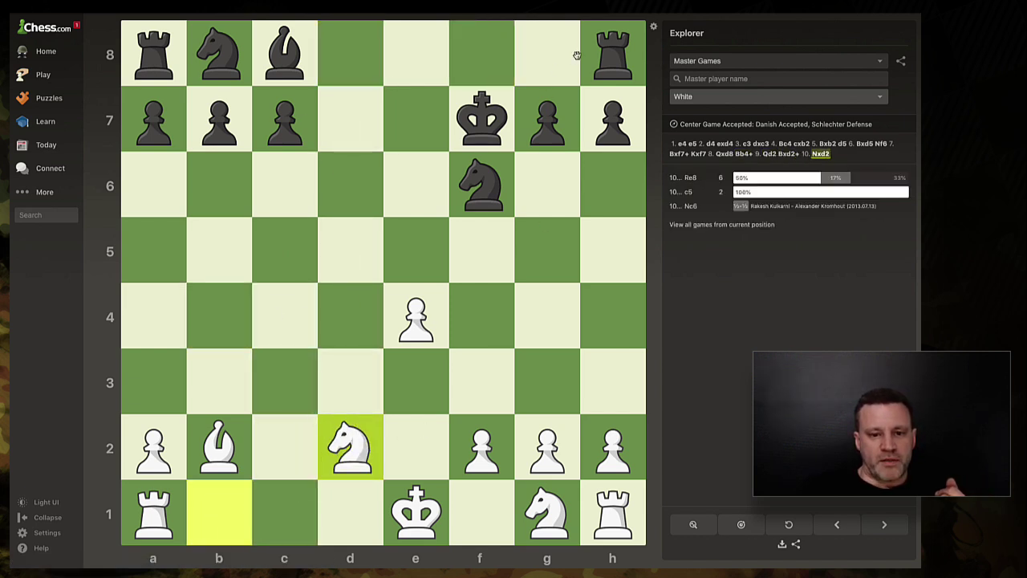
left_click_drag(597, 54, 415, 54)
- Play 11.f3 defending e4 and list all master games from this position
right_click(415, 327)
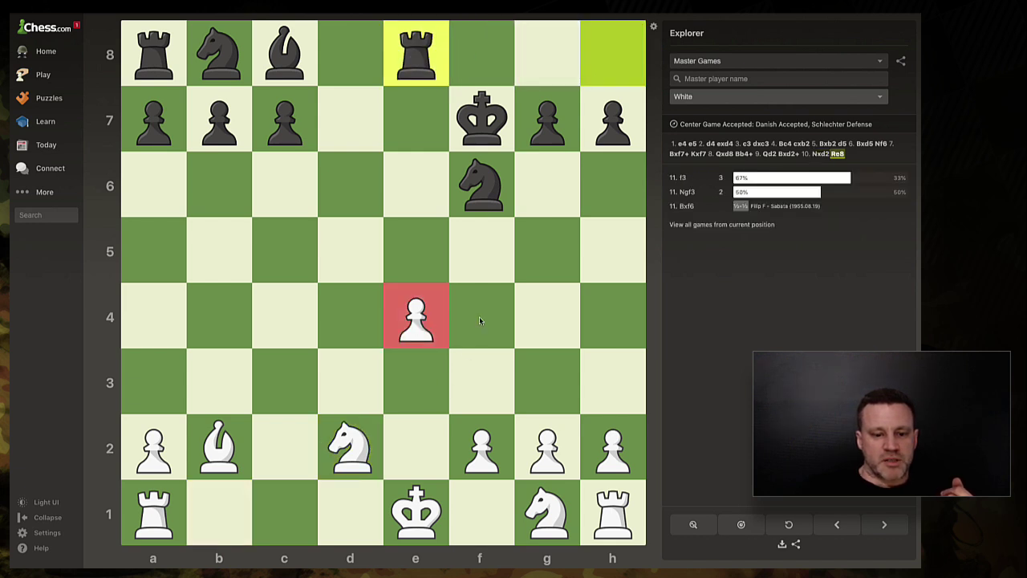
left_click(479, 321)
mouse_move(481, 440)
left_mouse_down()
mouse_move(483, 392)
mouse_move(495, 388)
left_mouse_up()
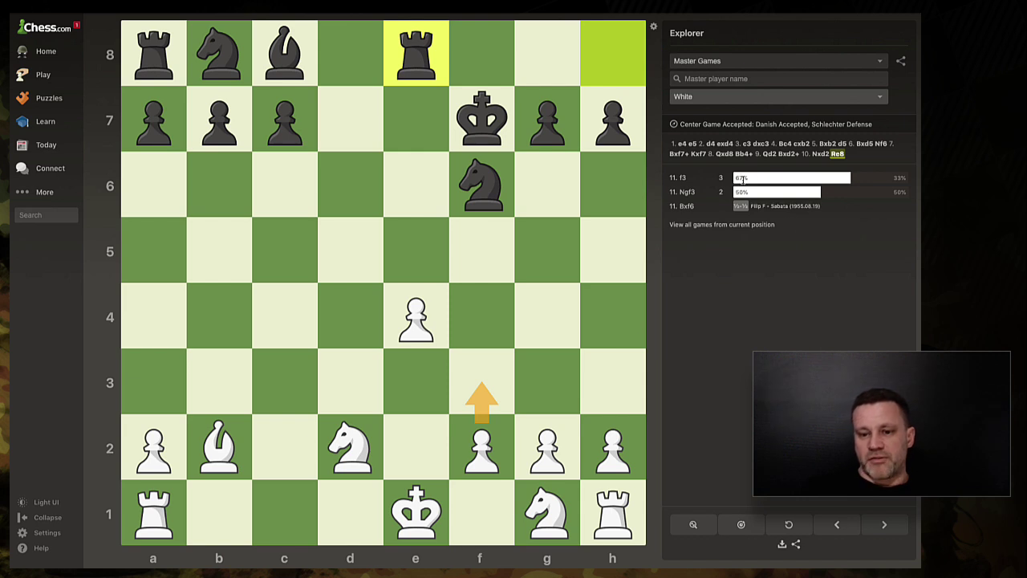
left_click_drag(491, 433, 489, 378)
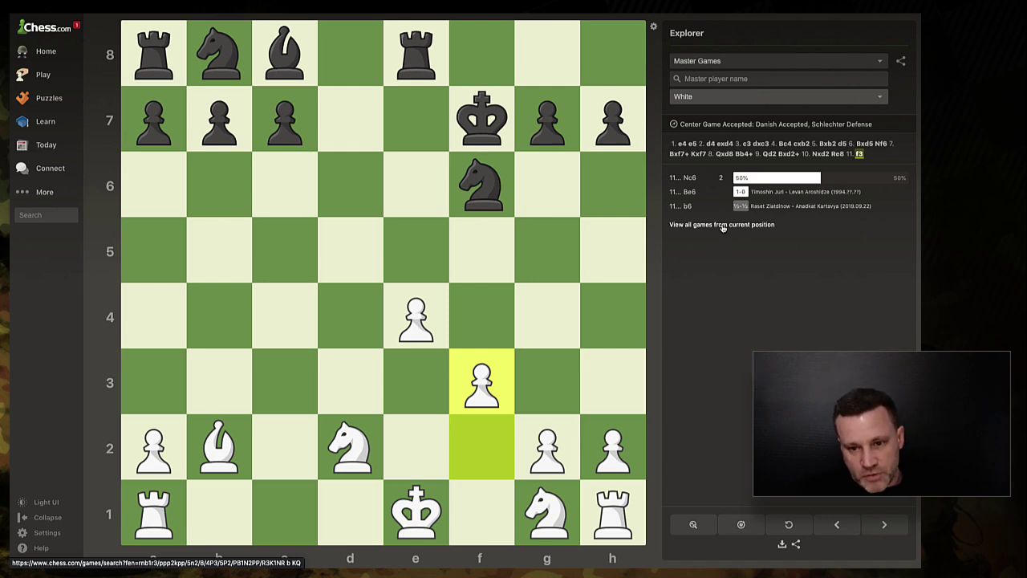
left_click(722, 225)
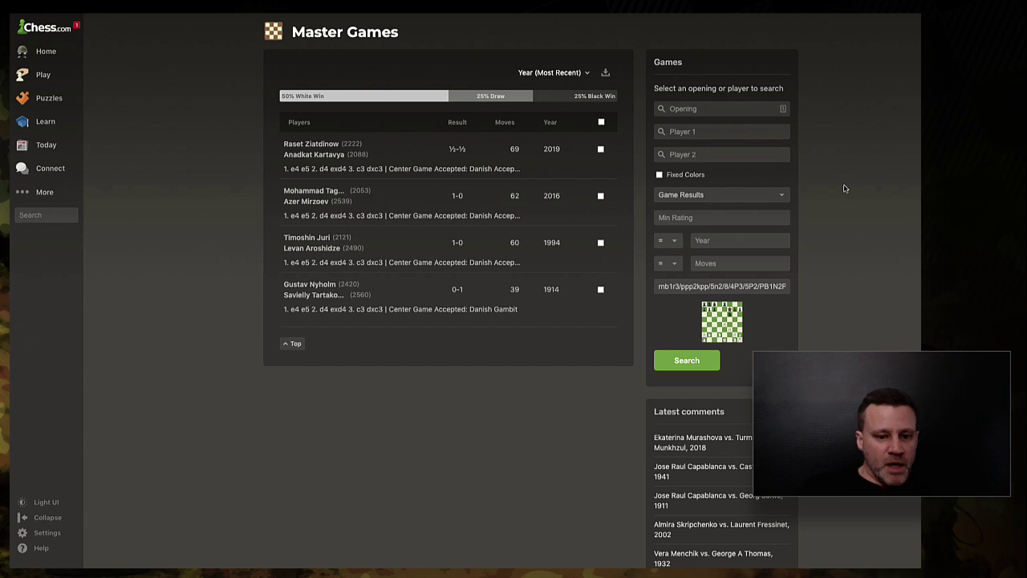
- Open the 2016 game from the 6th Ferdowsi Open that White won 1-0
left_click(382, 194)
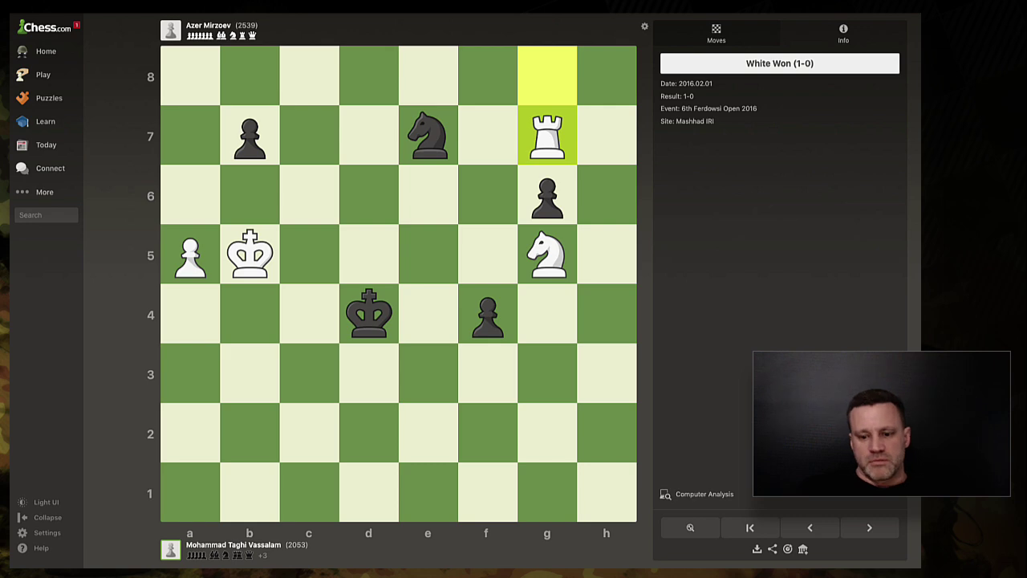
- Copy the game's full PGN from the Share dialog's PGN tab, then close the dialog
left_click(756, 549)
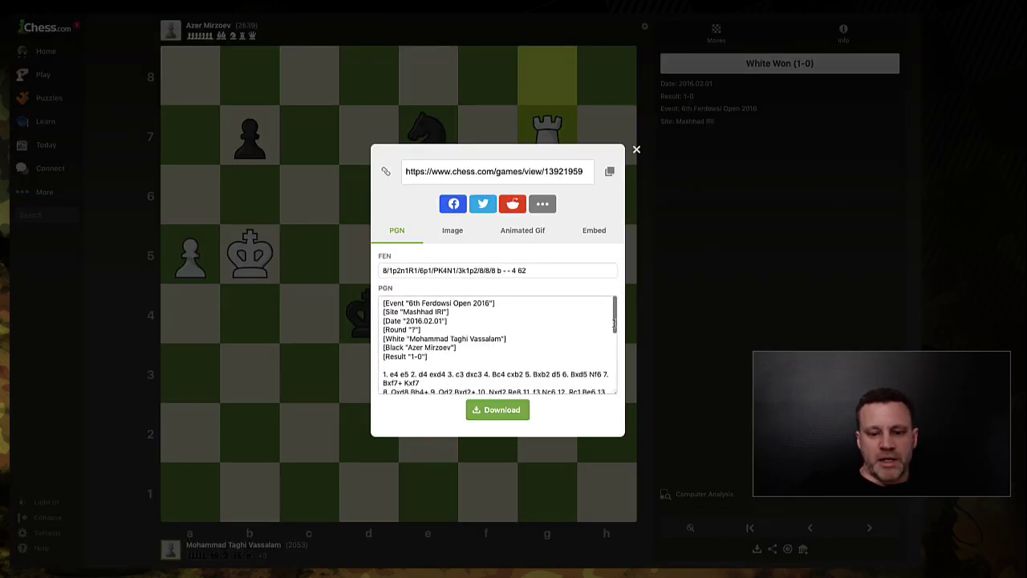
left_click(611, 345)
left_click_drag(611, 345, 606, 379)
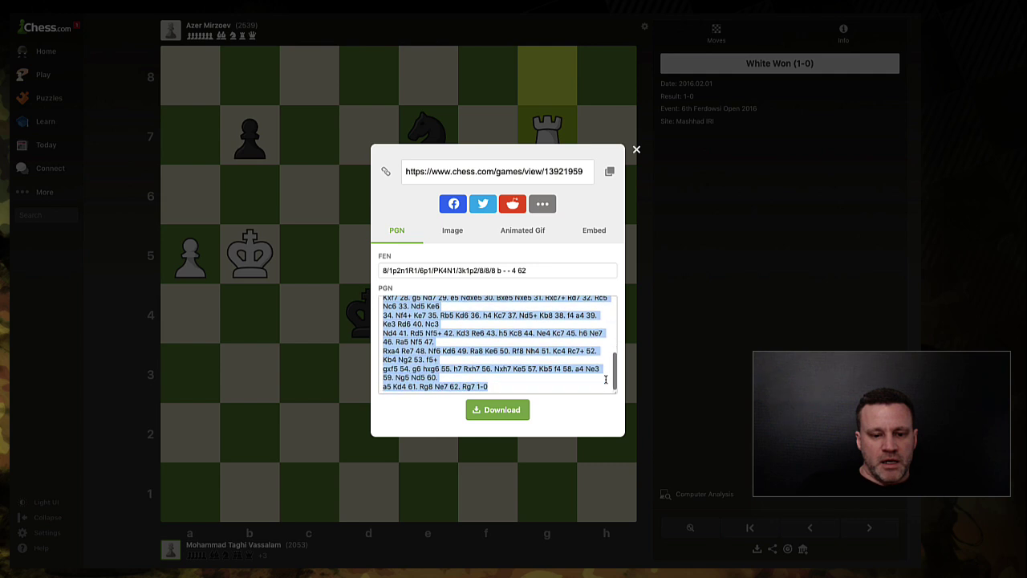
right_click(408, 317)
left_click(439, 340)
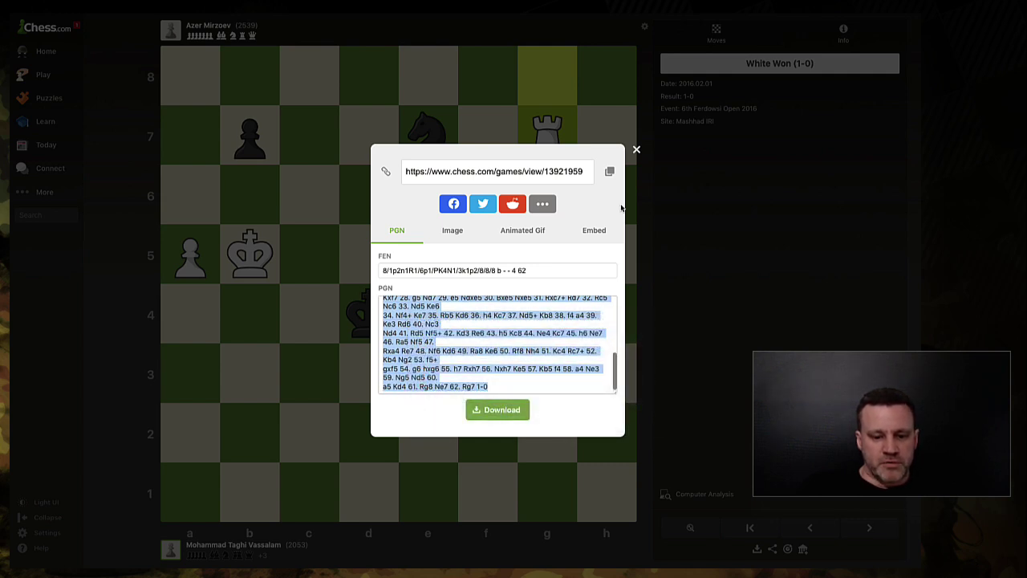
left_click(636, 150)
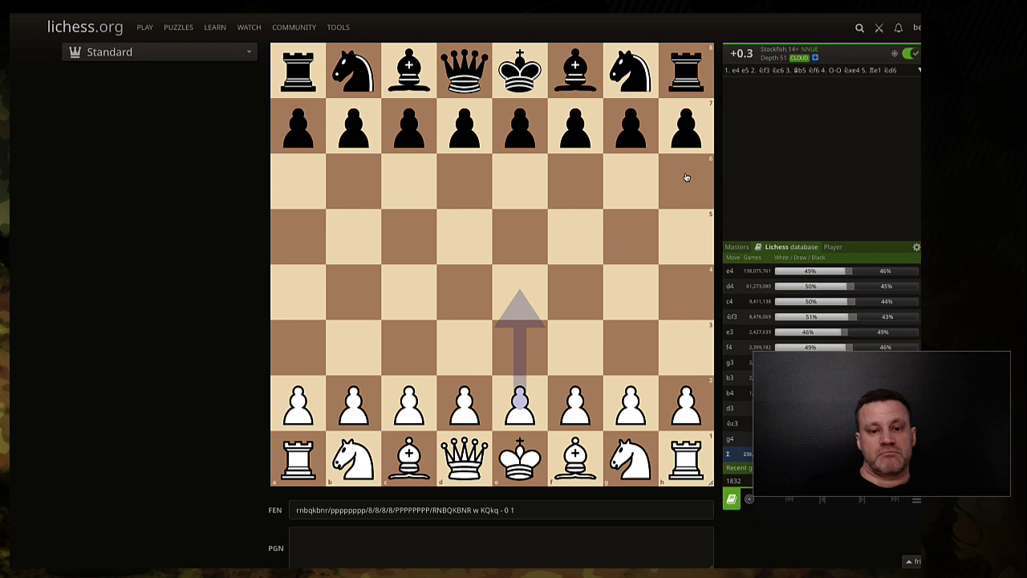
- Paste the copied PGN into the Lichess PGN box, import it, and jump to 1.e4
scroll(686, 176, "down", 1)
left_click(440, 510)
right_click(438, 514)
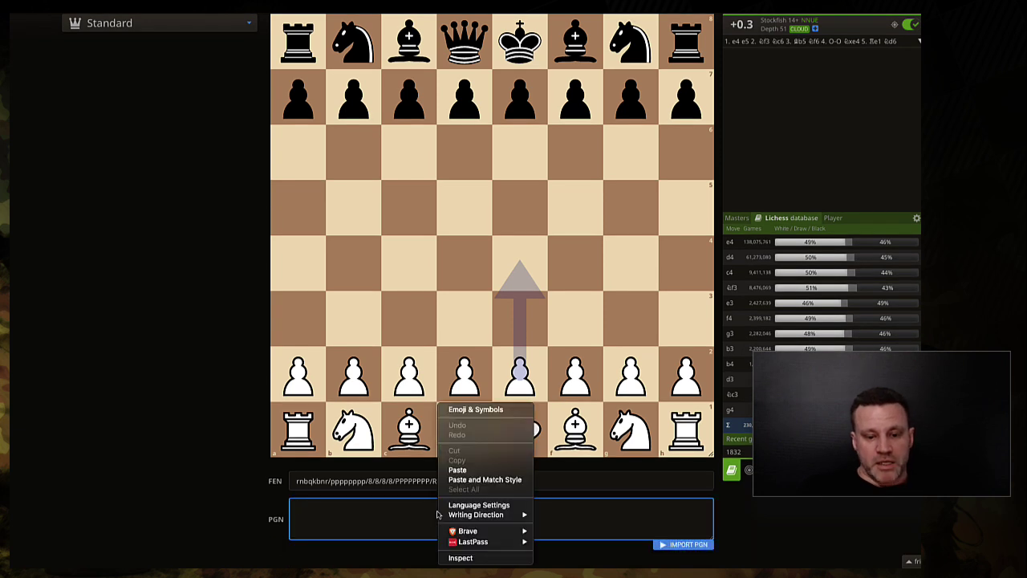
left_click(482, 479)
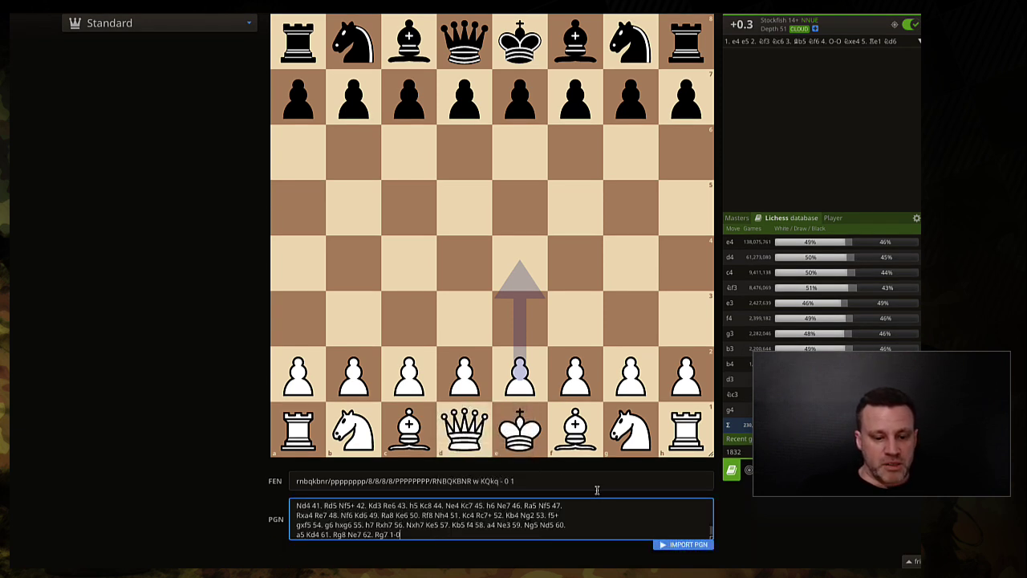
left_click(694, 545)
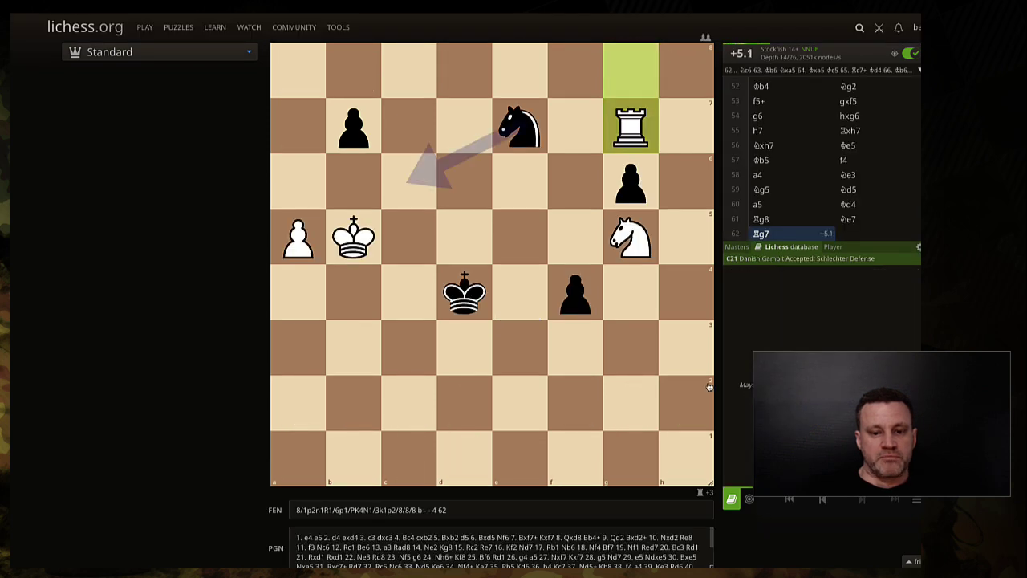
scroll(763, 137, "up", 10)
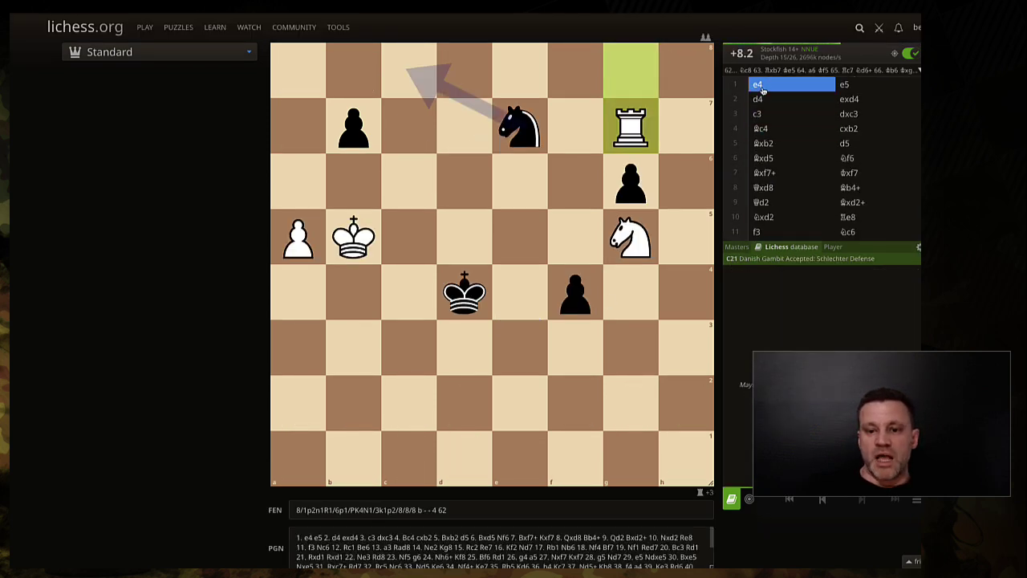
left_click(762, 88)
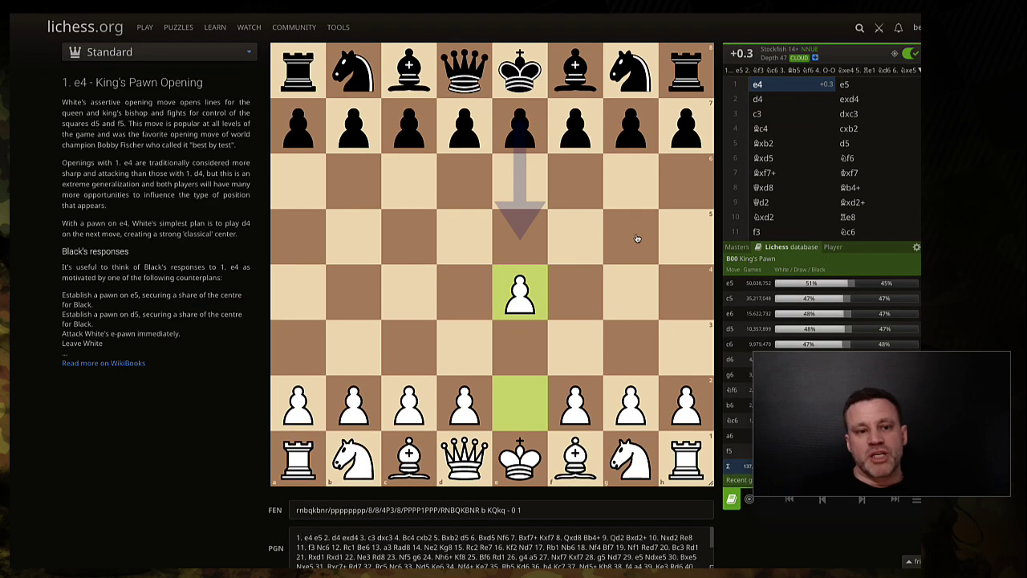
- Advance to 1...e5, then step back to the starting position and focus the FEN field
key("Right")
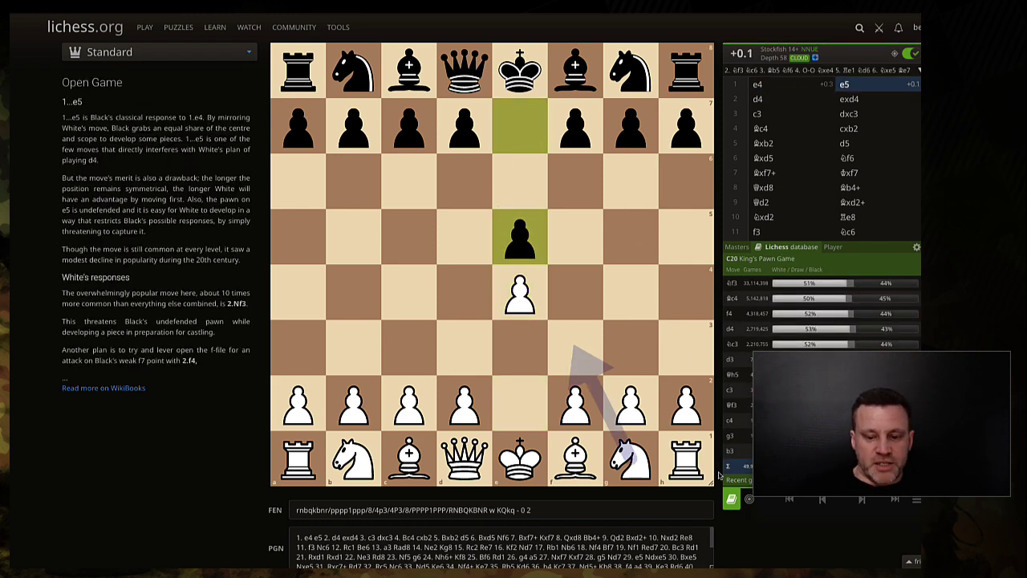
scroll(630, 527, "down", 1)
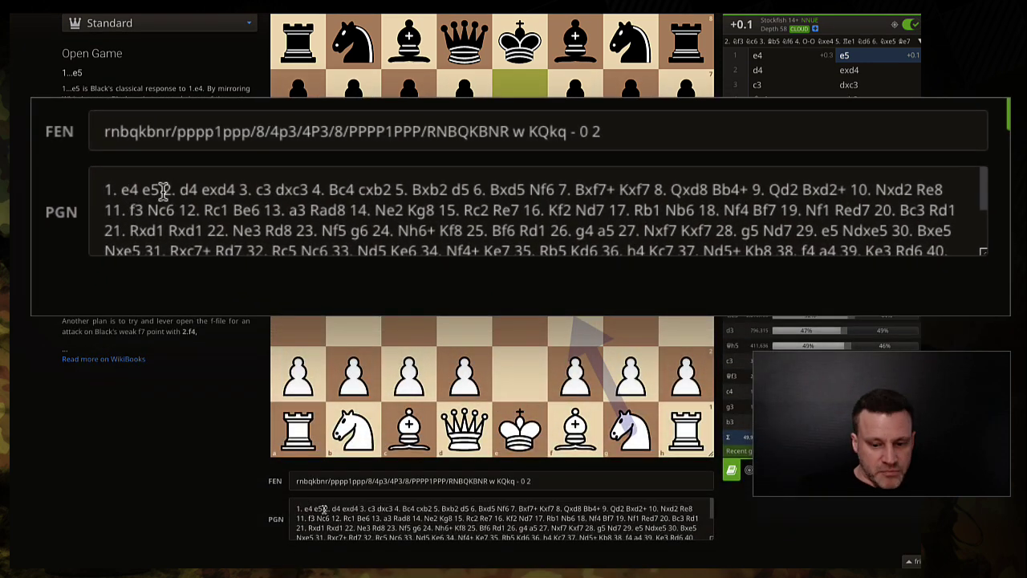
left_click(161, 190)
key("ctrl+End")
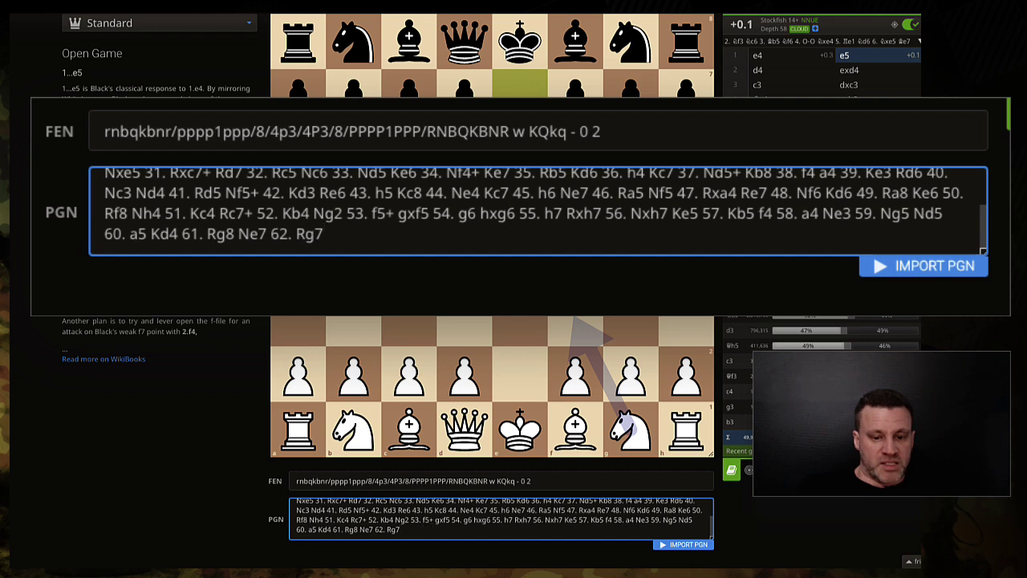
scroll(544, 365, "up", 2)
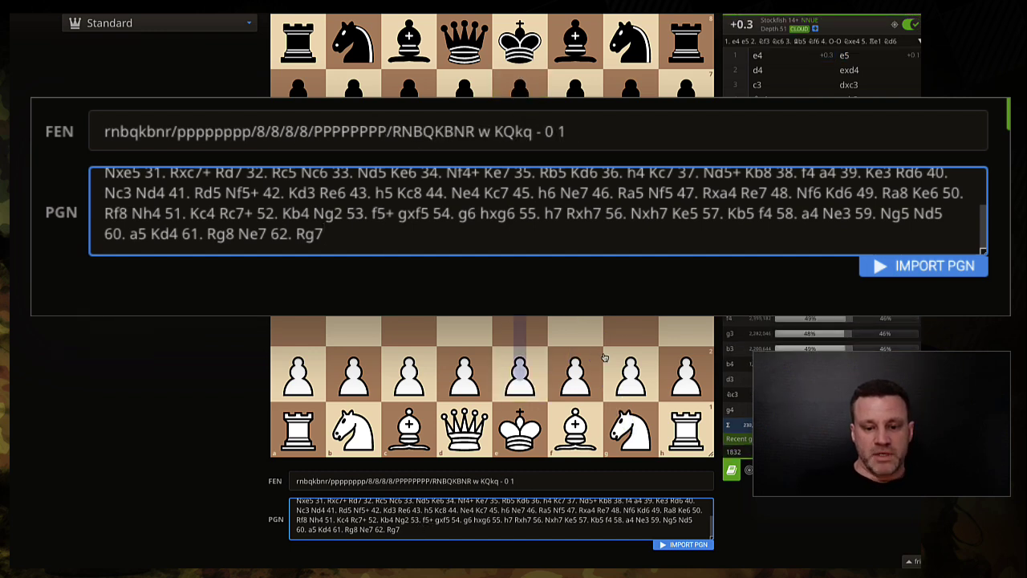
scroll(486, 486, "up", 1)
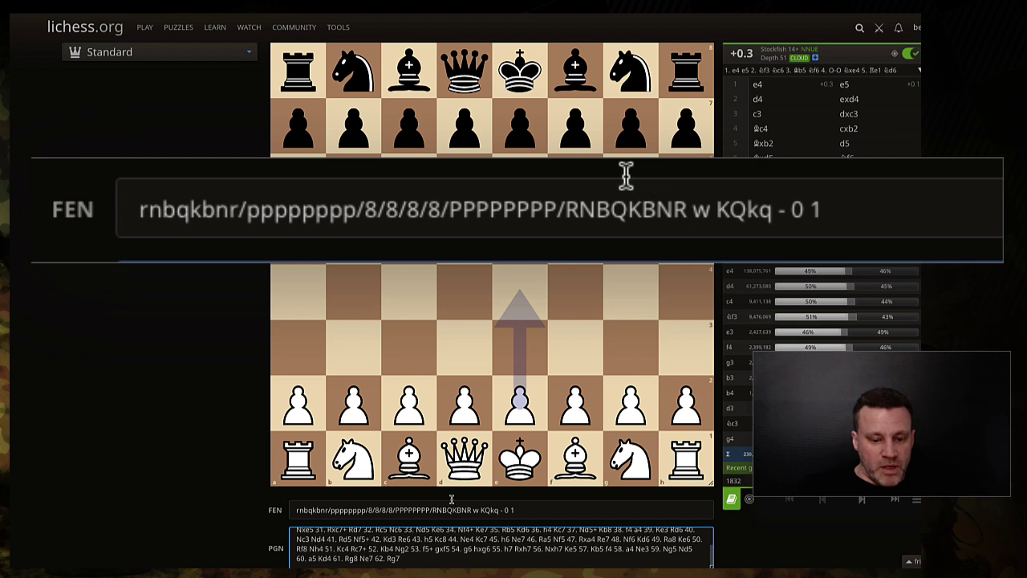
left_click(418, 509)
- Step through the imported game from 1.e4 past Bxf7+ up to 12.Rc1
left_click(521, 510)
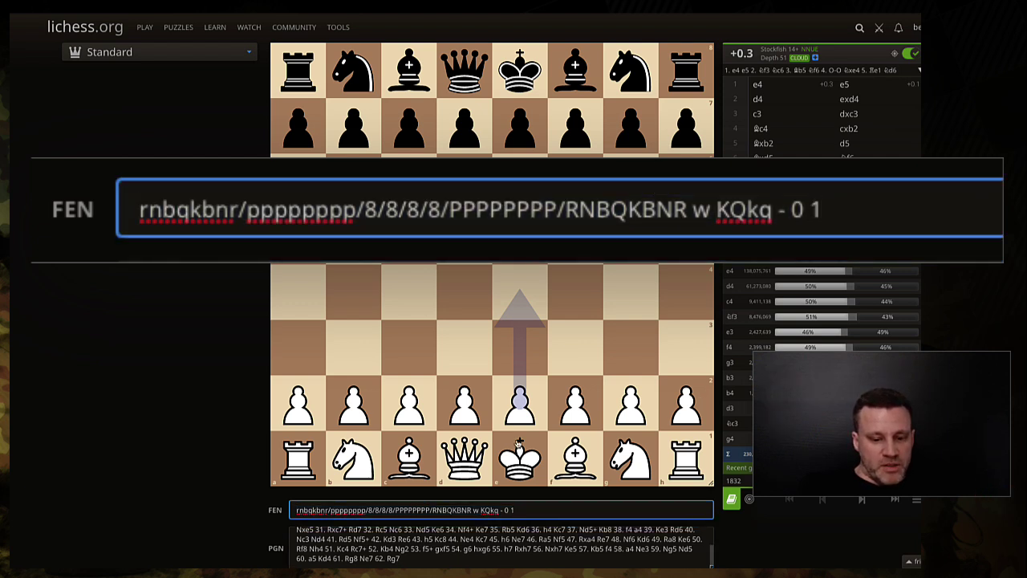
left_click_drag(519, 405, 529, 303)
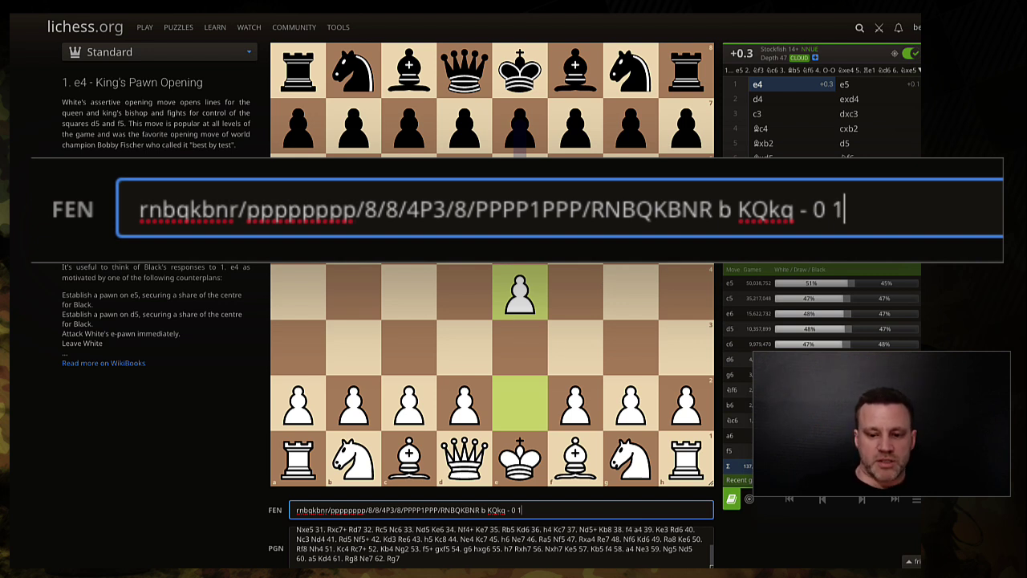
left_click(861, 500)
left_click(862, 500)
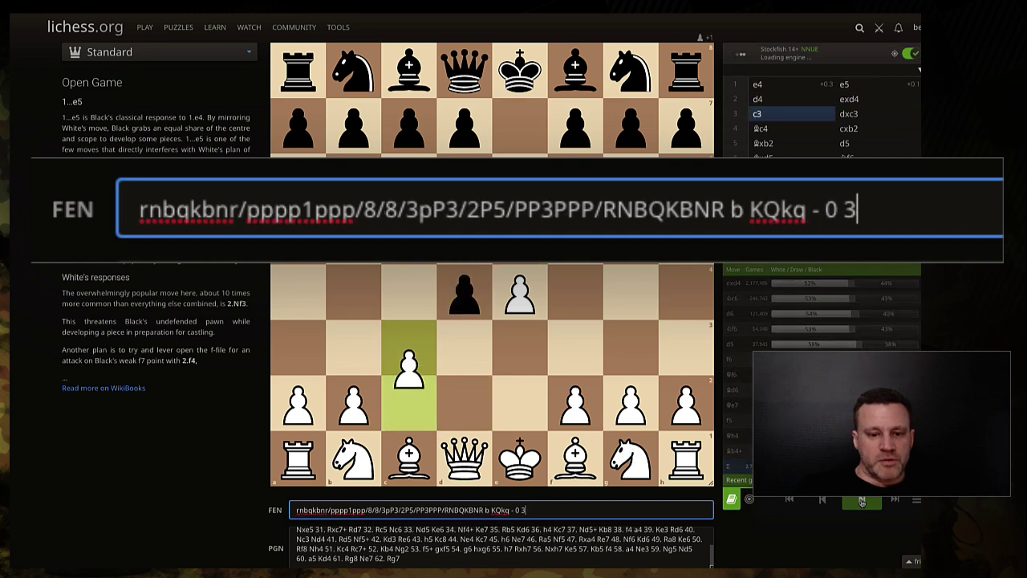
left_click(861, 500)
left_click(861, 500)
left_click(862, 500)
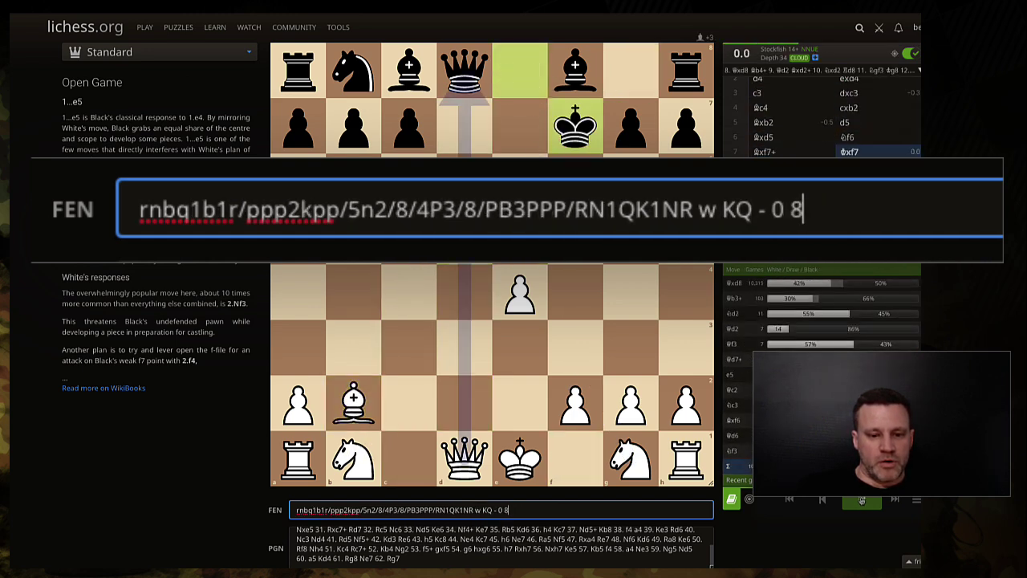
scroll(644, 315, "up", 2)
scroll(644, 314, "down", 1)
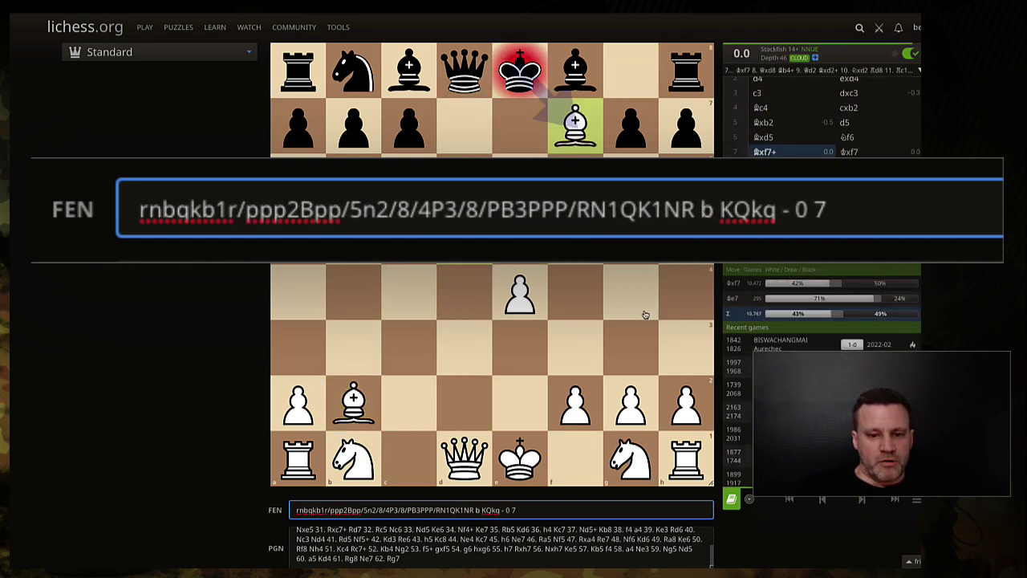
scroll(644, 314, "down", 5)
scroll(644, 315, "down", 3)
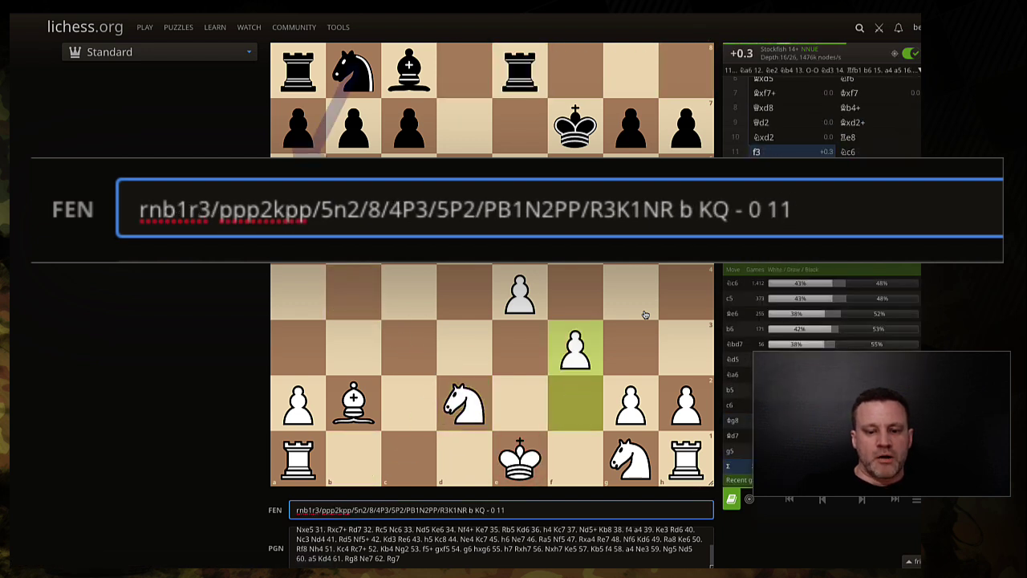
scroll(634, 312, "down", 2)
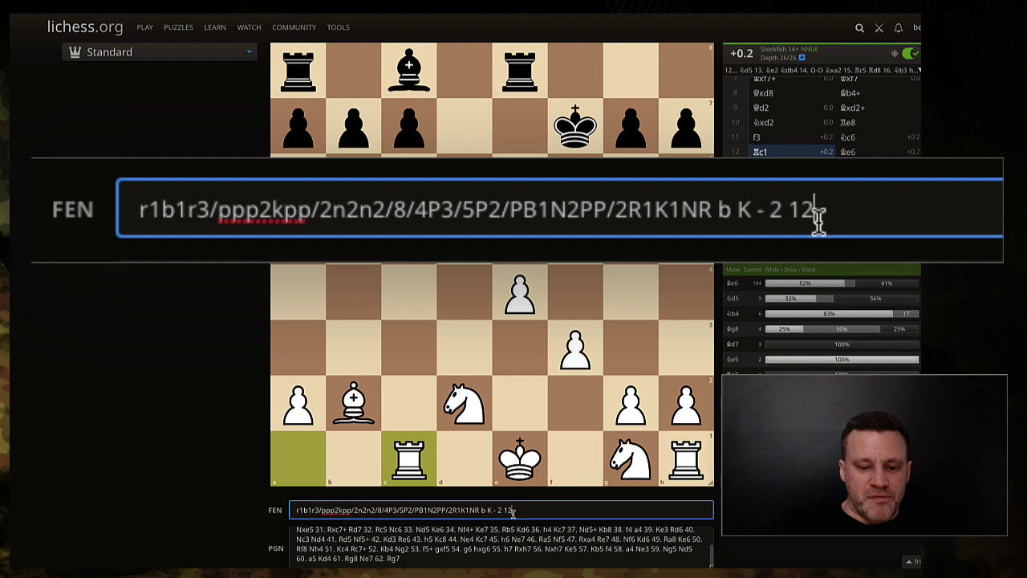
- Select the entire move-12 FEN string in the FEN field
left_click_drag(513, 511, 254, 509)
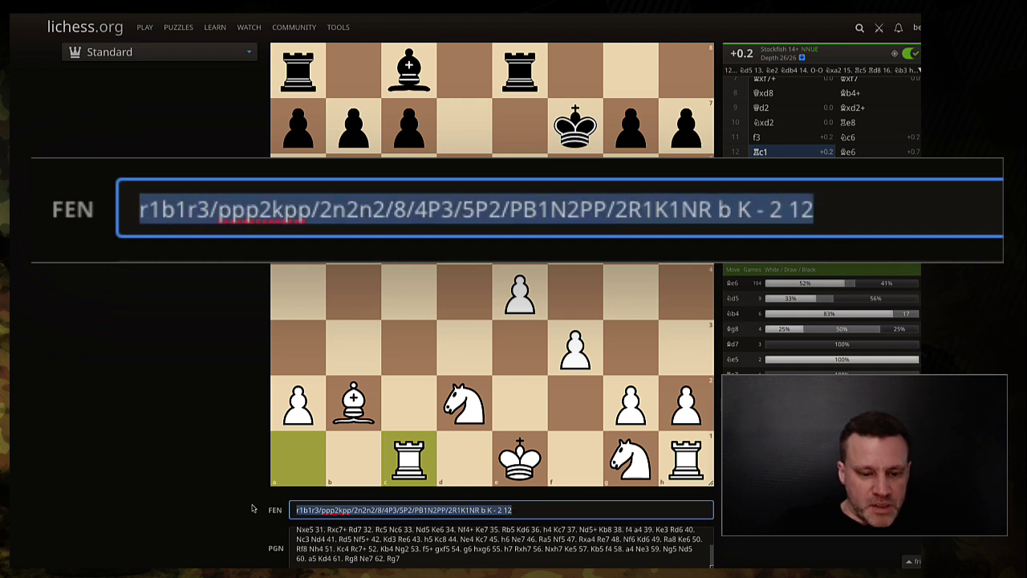
left_click(520, 509)
triple_click(517, 509)
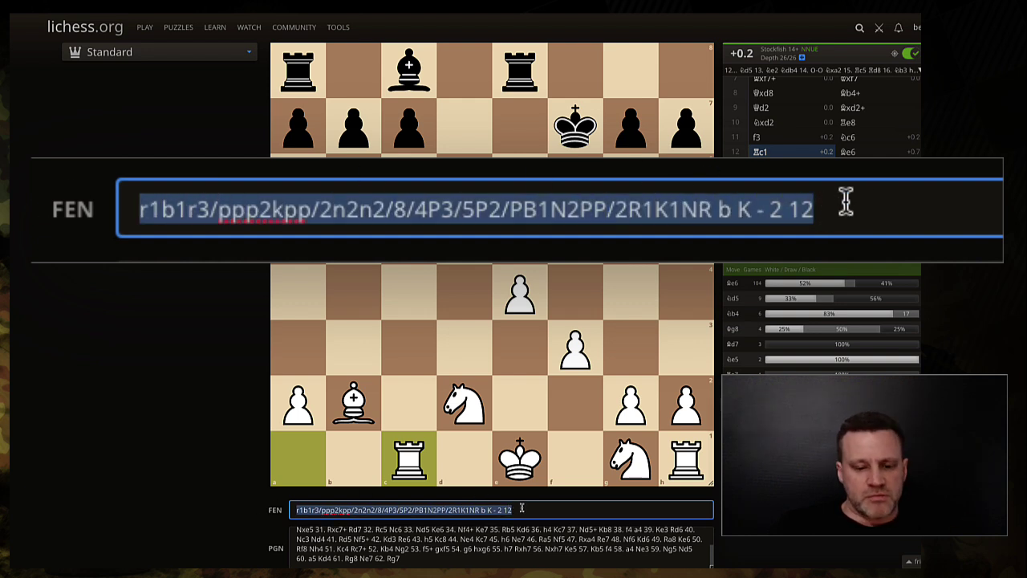
left_click(521, 508)
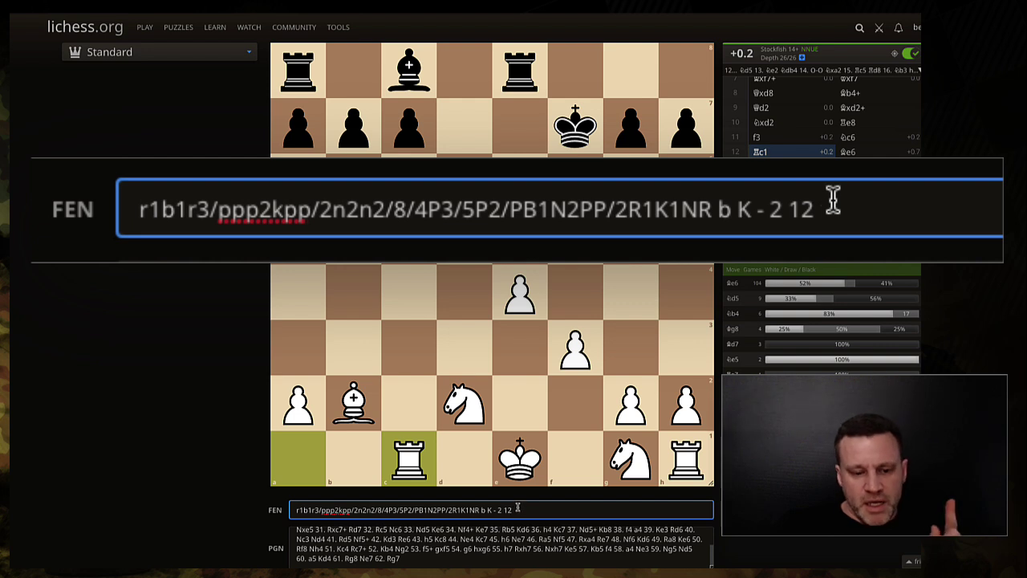